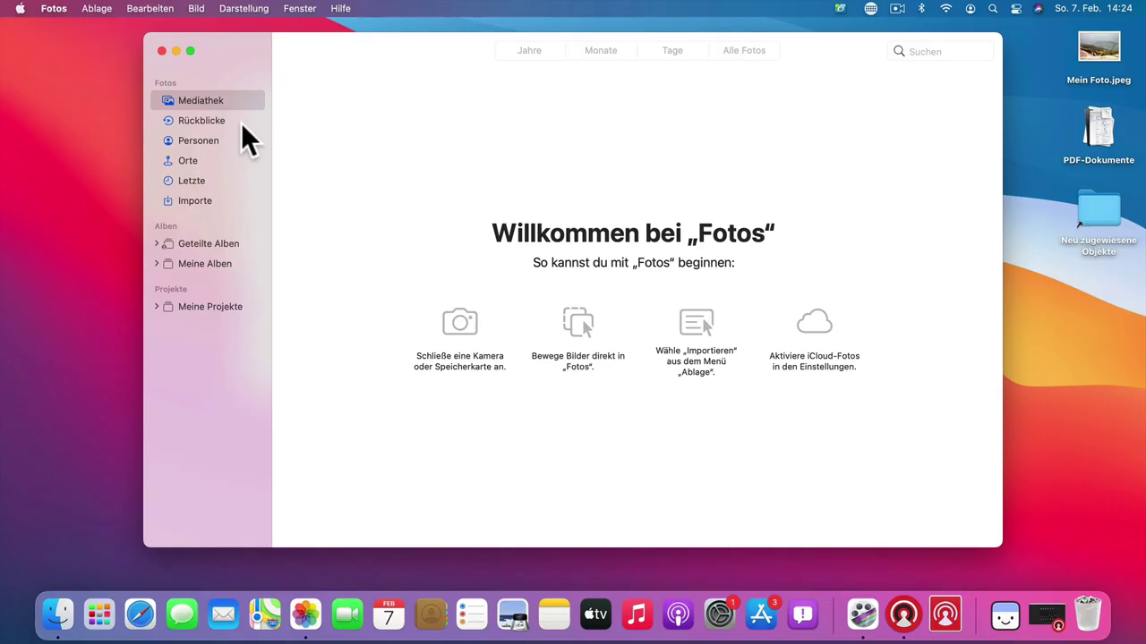
Start importing into the photo library and load the Bilder folder for import review.
left_click(95, 9)
left_click(94, 100)
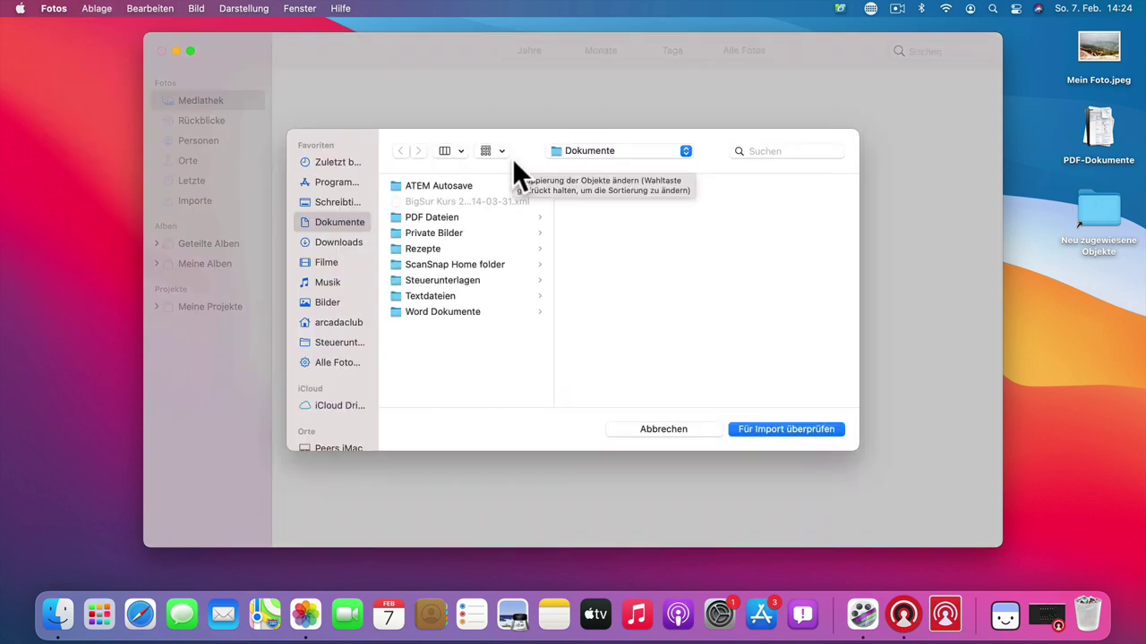
left_click(326, 302)
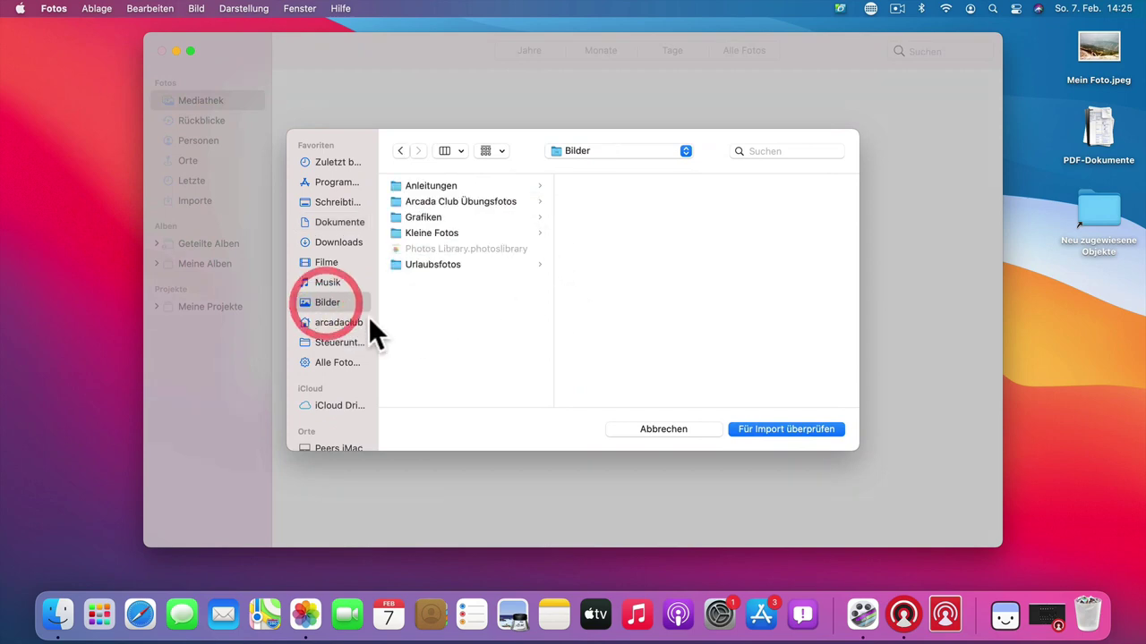
left_click(767, 430)
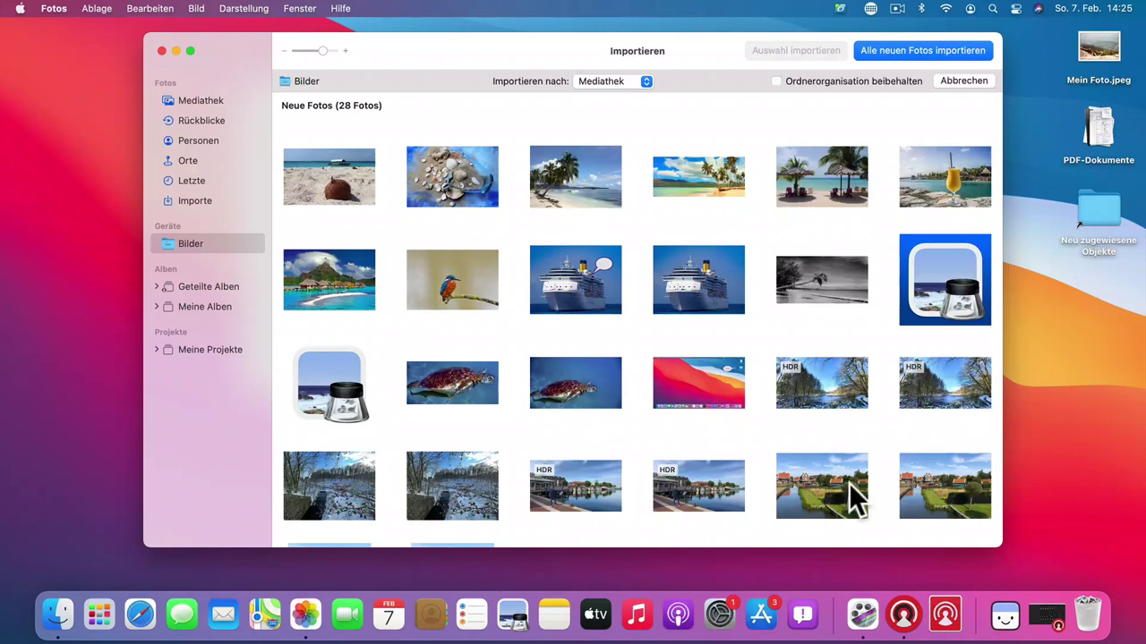
Mark all six beach and seaside photos in the first row for import.
left_click(341, 182)
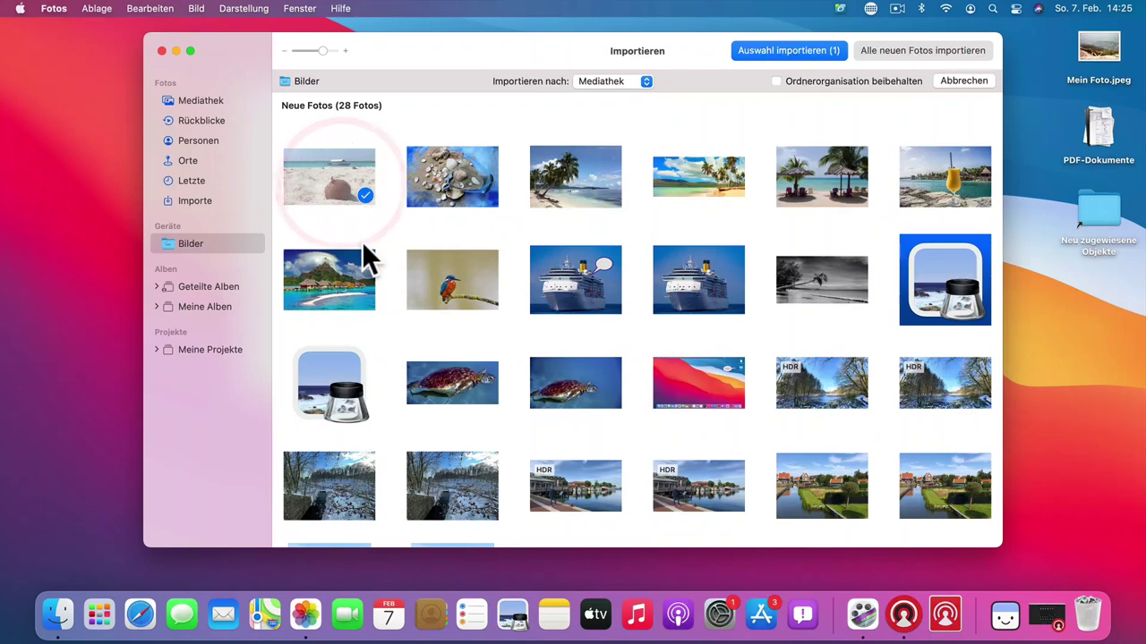
left_click(487, 179)
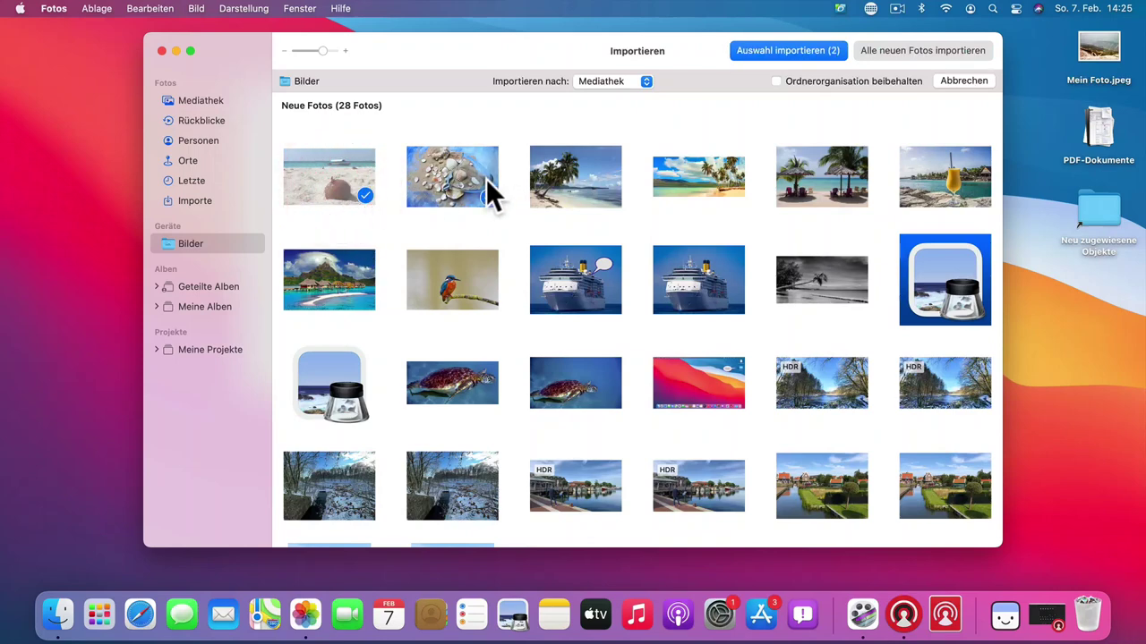
left_click(577, 179)
left_click(694, 177)
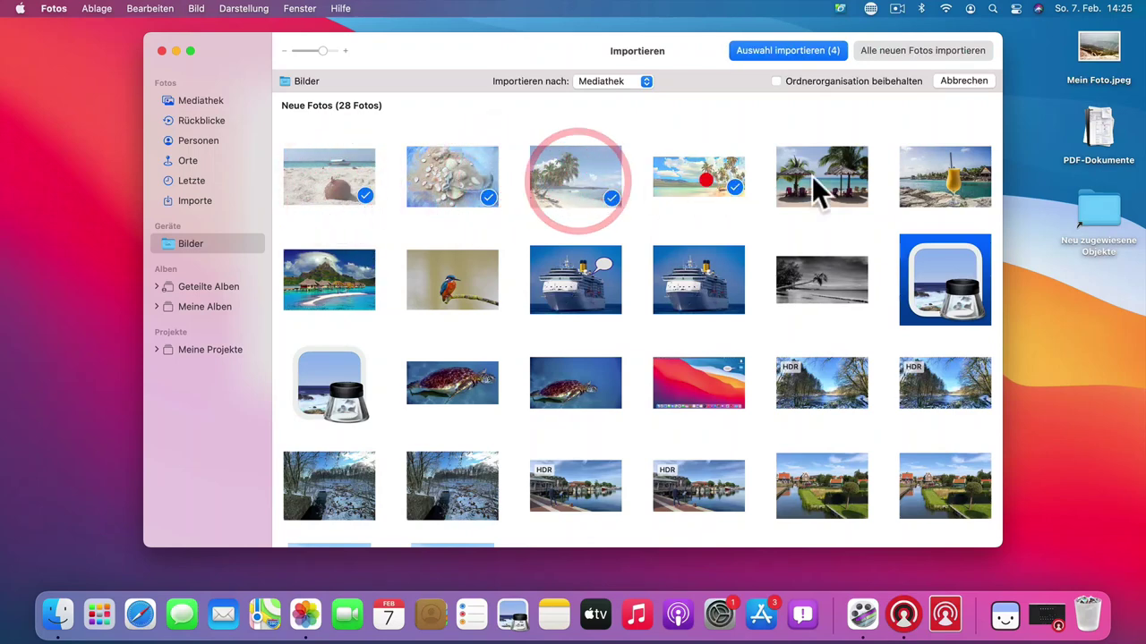
left_click(823, 175)
left_click(962, 175)
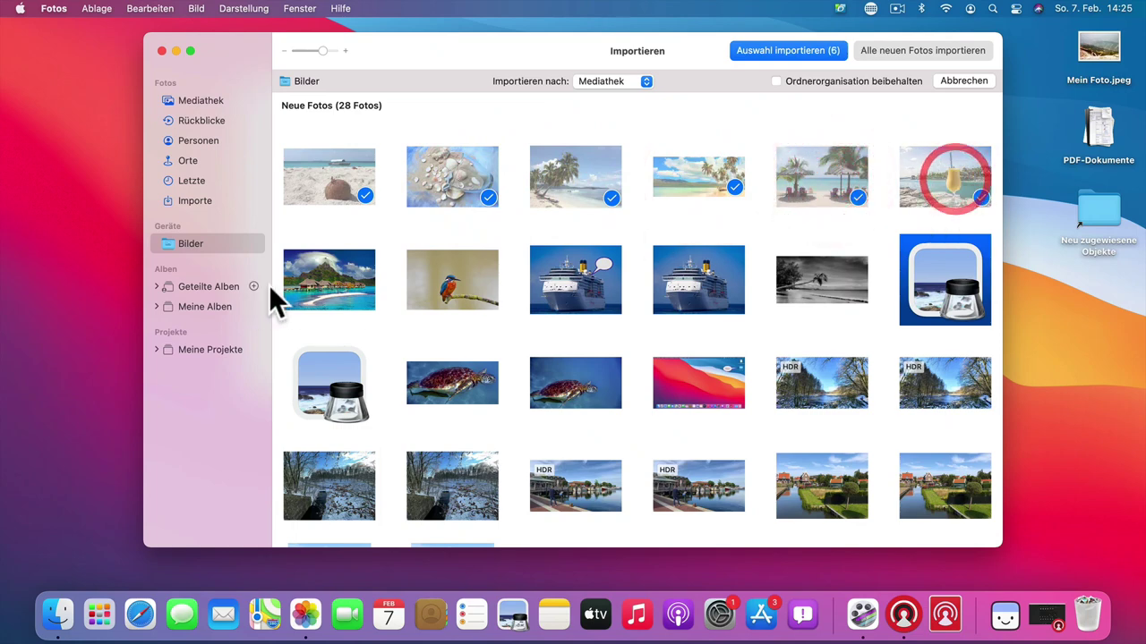
Add the island lagoon, kingfisher, cruise ship without speech bubble and black-and-white palm photos to the import selection.
left_click(305, 285)
left_click(471, 286)
left_click(713, 289)
left_click(825, 295)
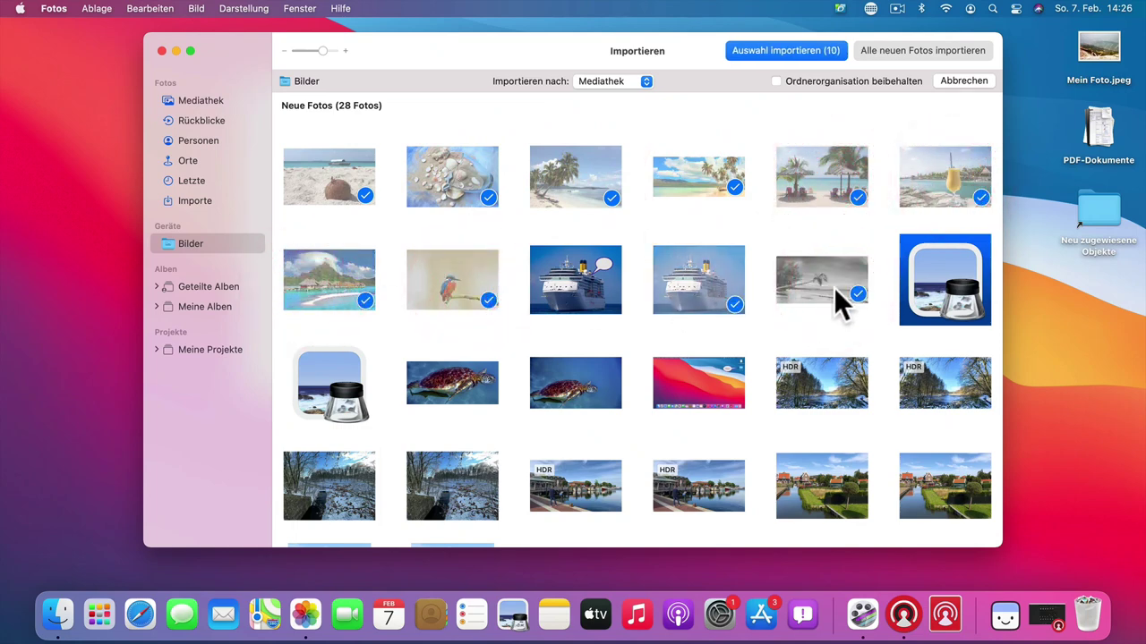
Add the second copies of the turtle, HDR winter lake, snowy water, HDR harbour and canal photos, and import only the selected photos.
left_click(583, 394)
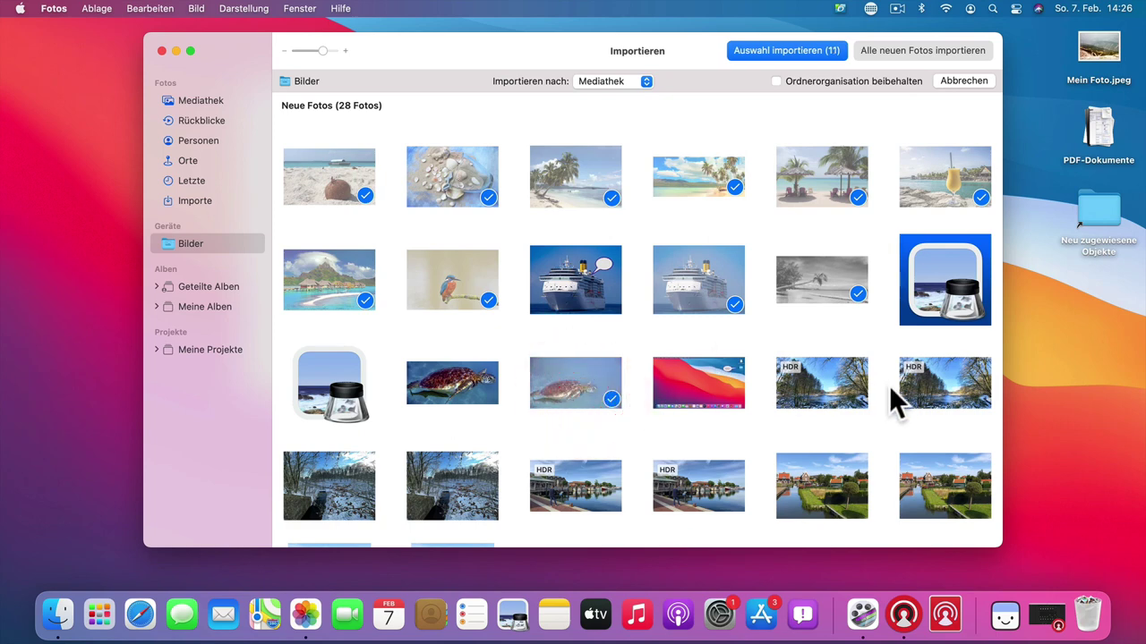
left_click(921, 387)
left_click(464, 489)
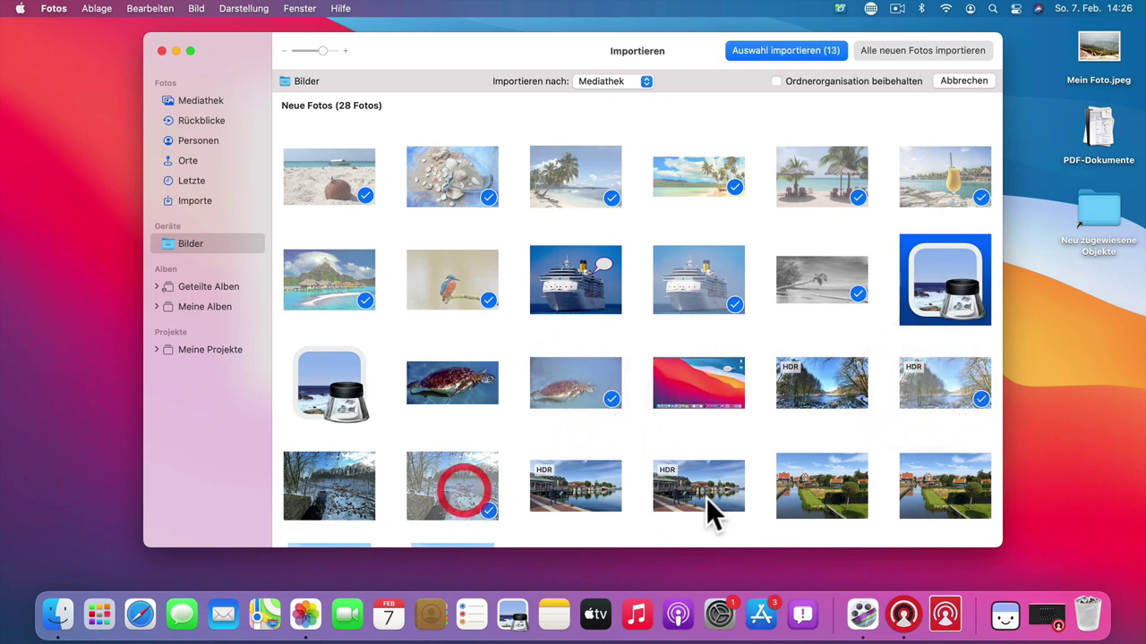
left_click(711, 496)
left_click(940, 490)
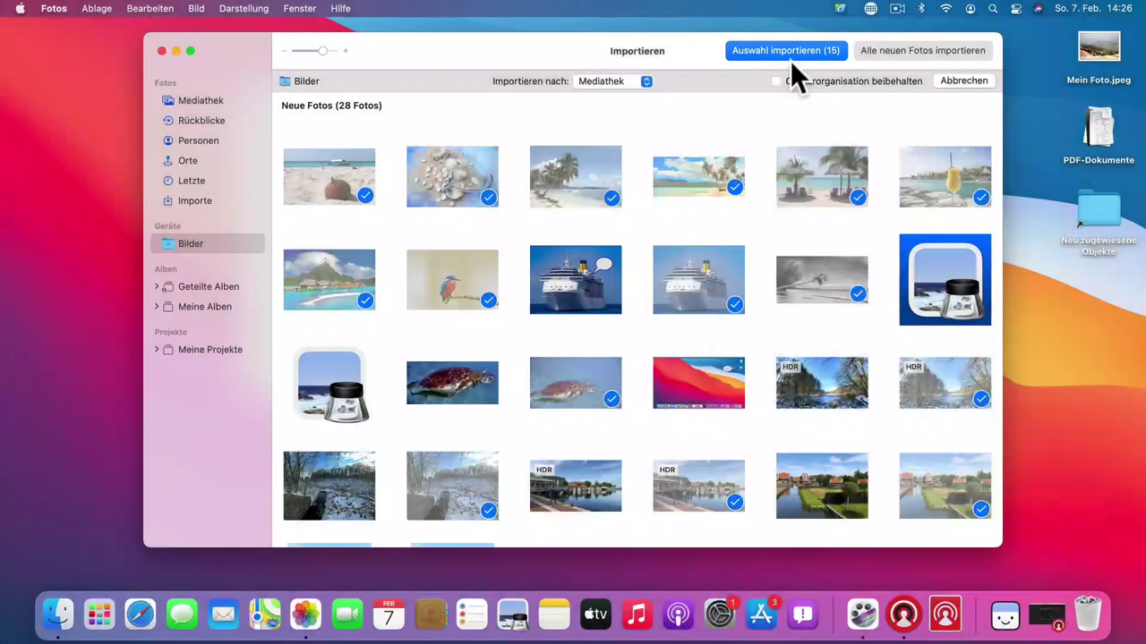
left_click(851, 196)
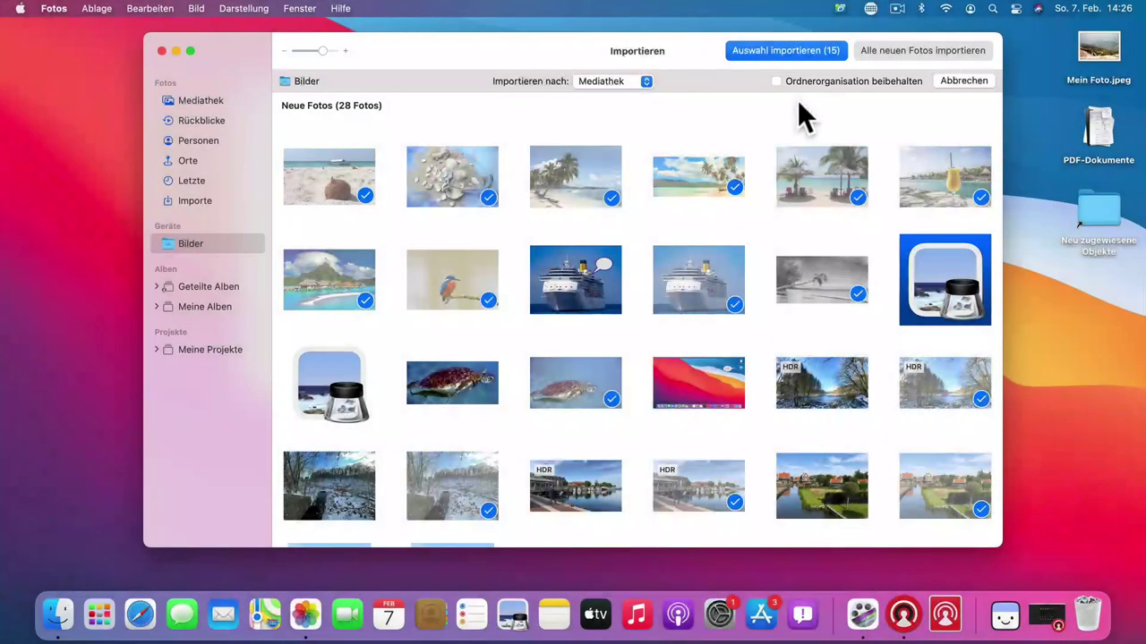
left_click(787, 50)
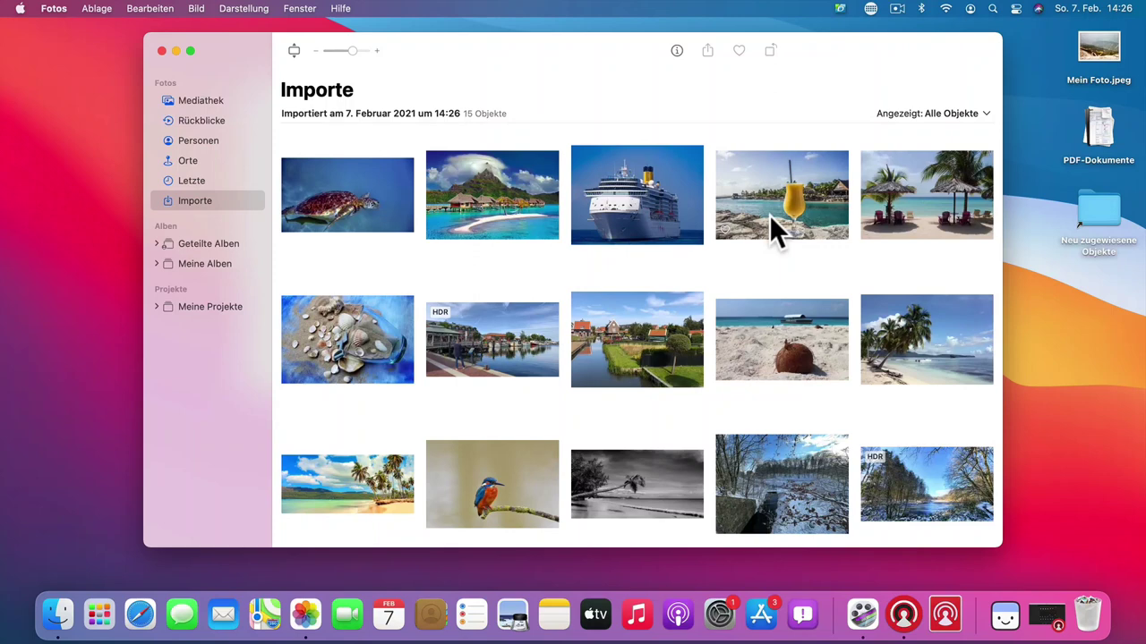
Switch to Finder, inspect the original photos in Urlaubsfotos/2020, and return to Bilder to point out the Photos Library file.
left_click(52, 622)
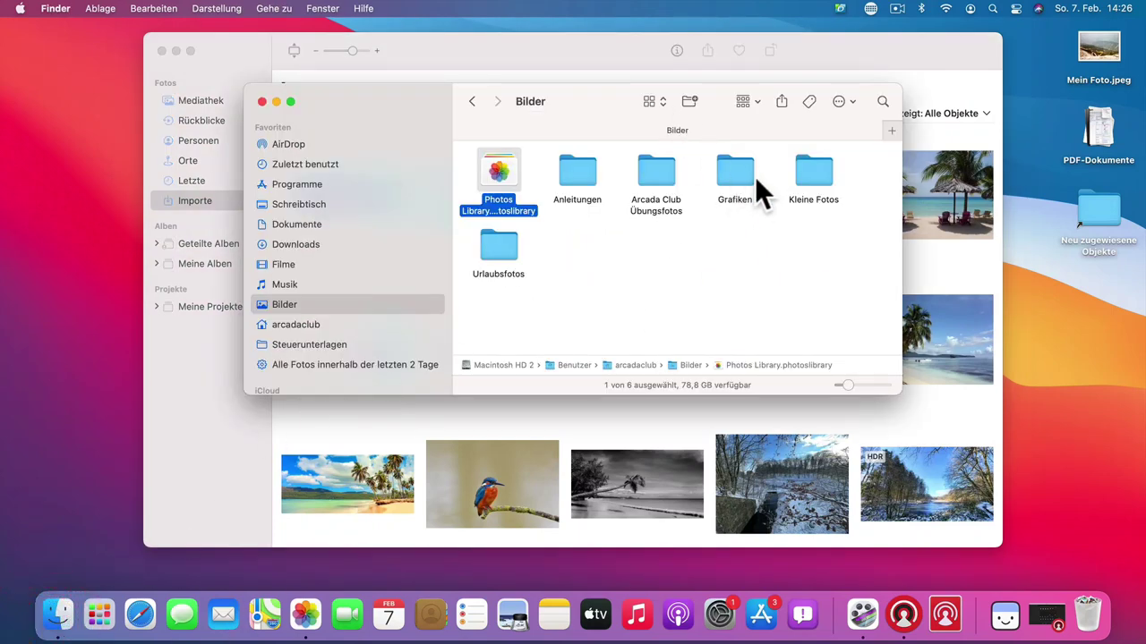
double_click(498, 248)
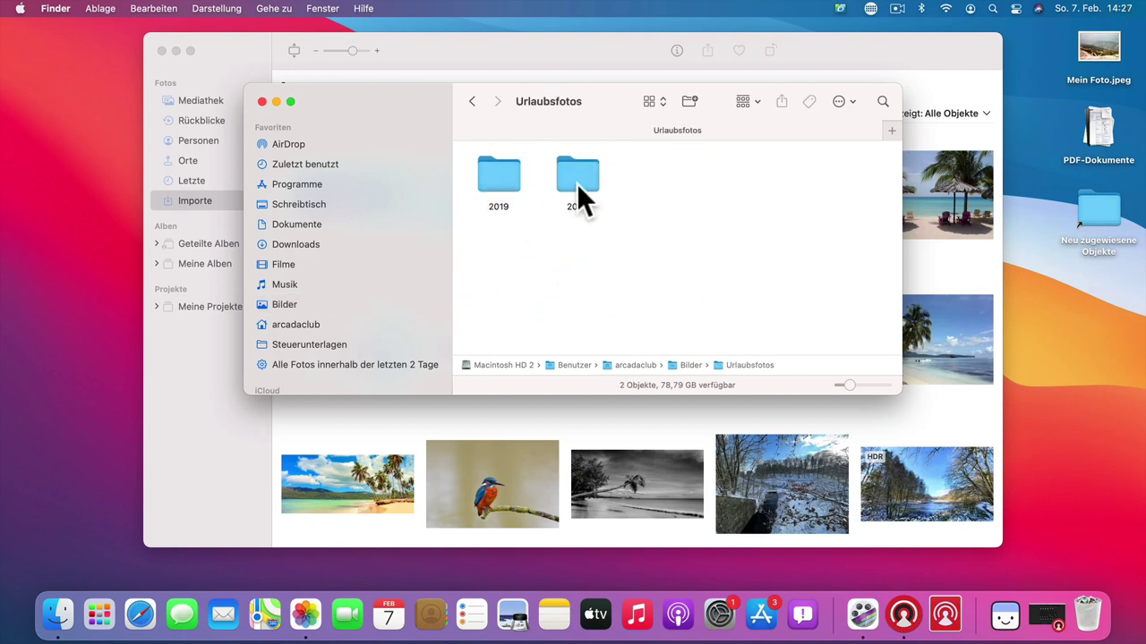
double_click(578, 179)
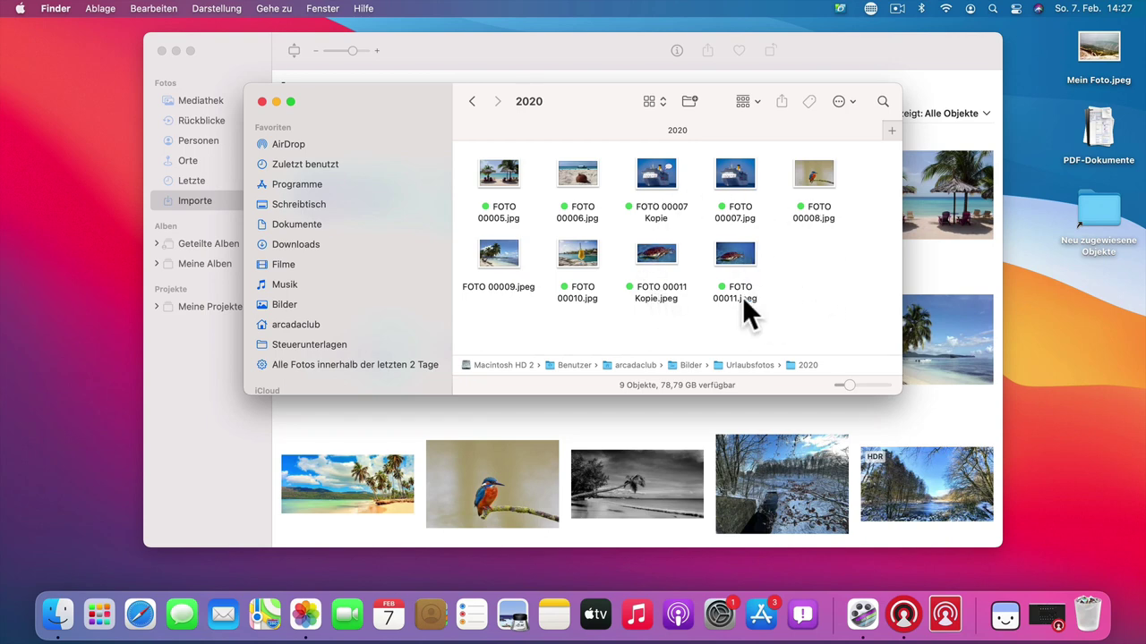
double_click(690, 366)
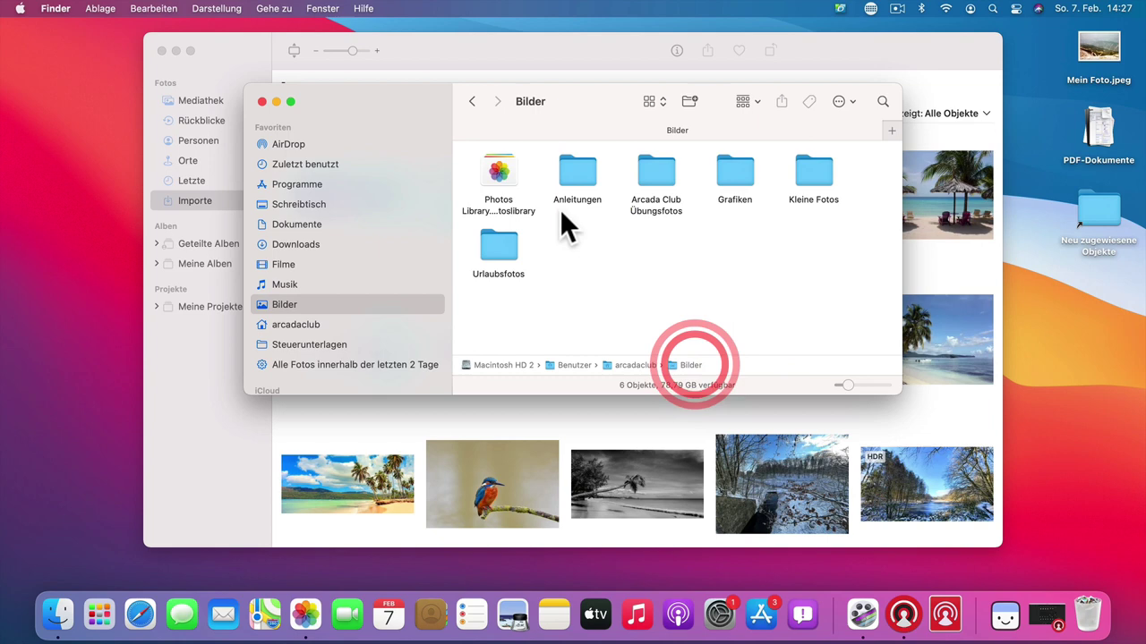
left_click(501, 173)
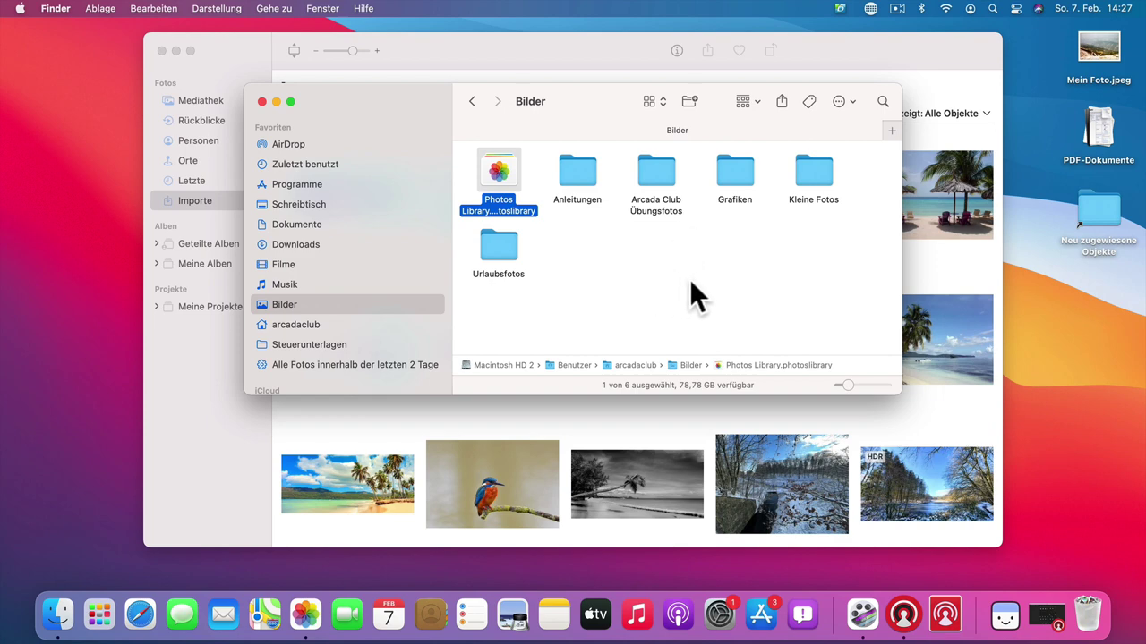
Move the folders Kleine Fotos, Grafiken, Urlaubsfotos, Arcada Club Übungsfotos and Anleitungen to the Trash, and return to the imported photos in Photos.
left_click(814, 179)
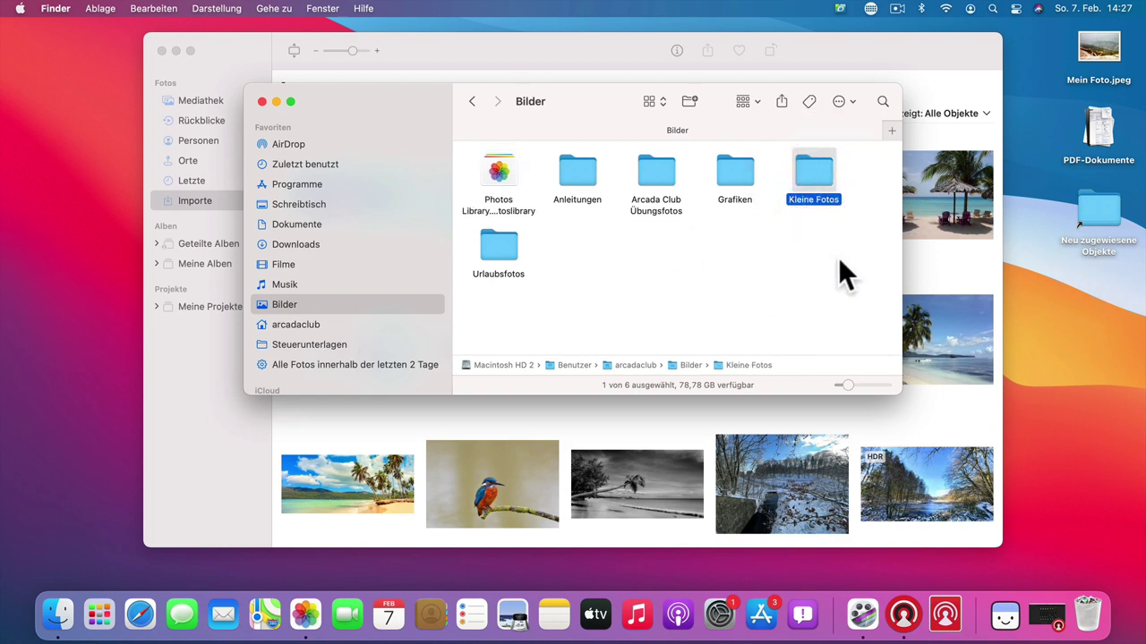
left_click(737, 175, "super")
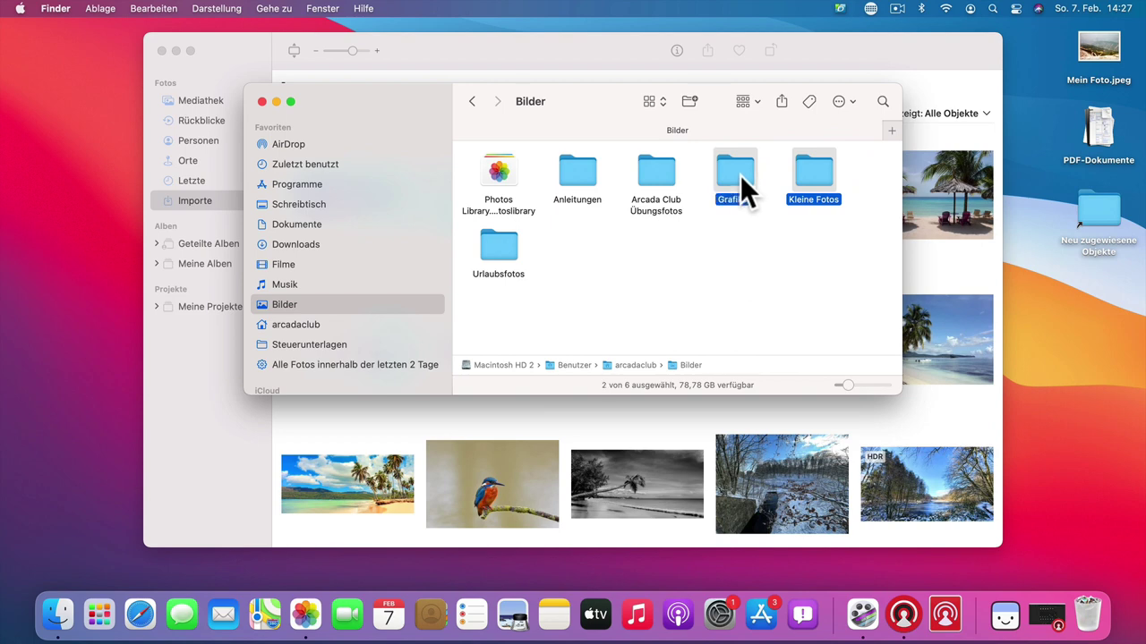
left_click(514, 269, "super")
left_click(663, 179, "super")
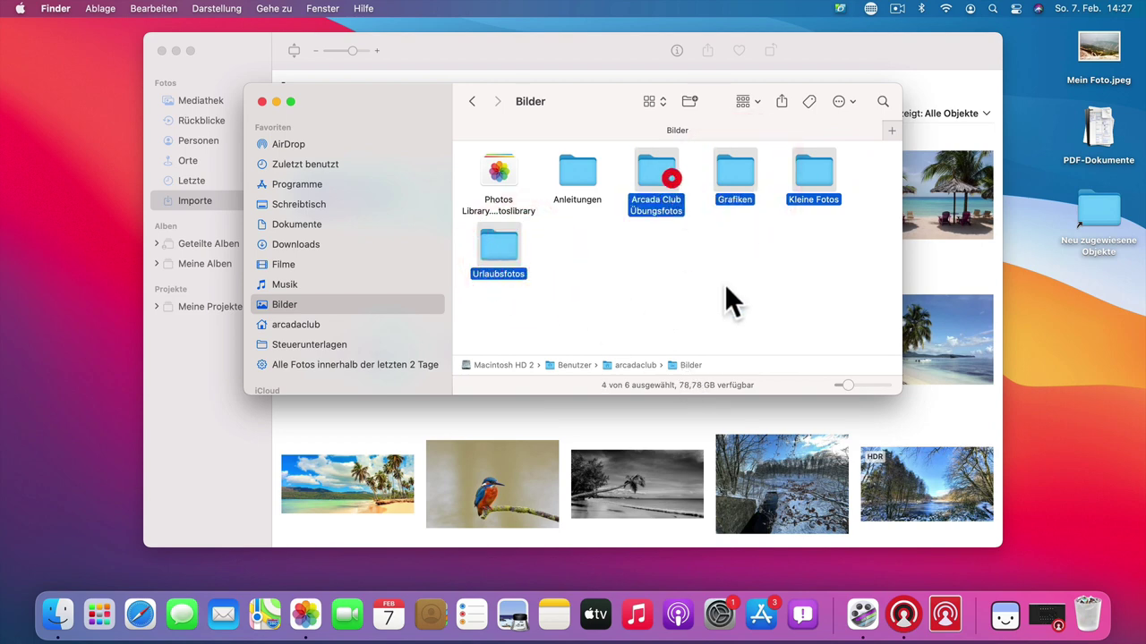
left_click(574, 179, "super")
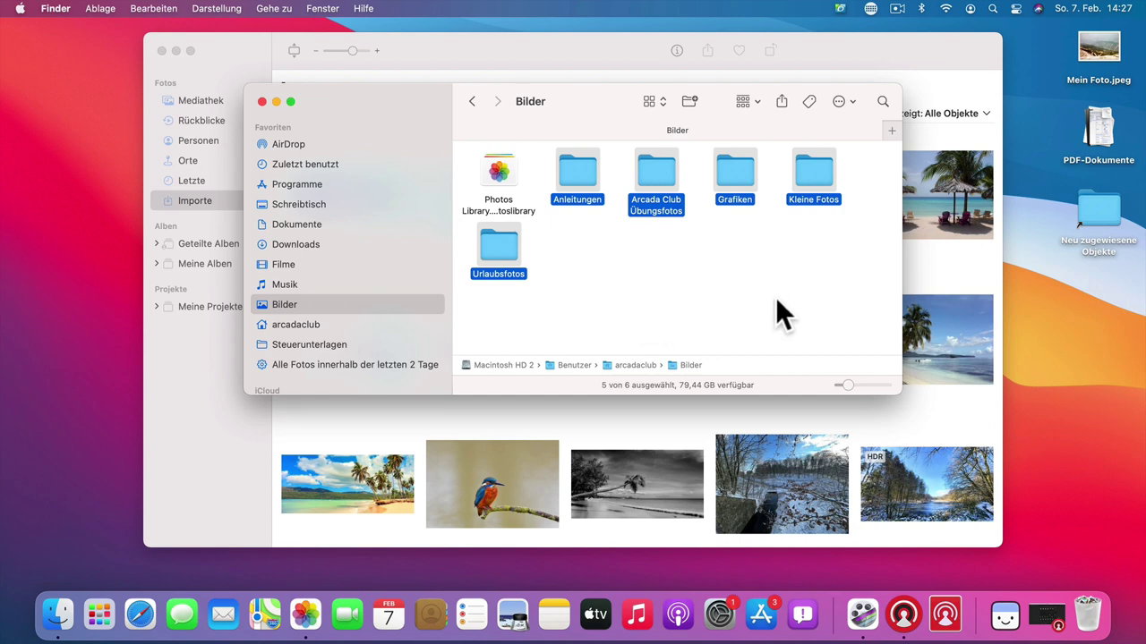
left_click_drag(730, 189, 1095, 619)
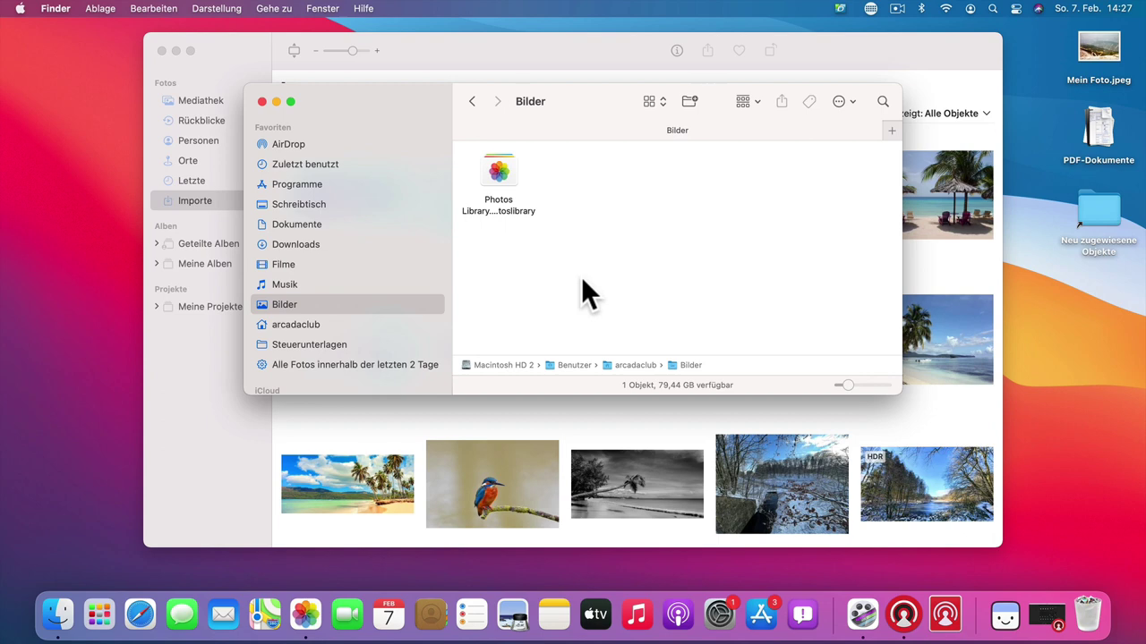
left_click(611, 429)
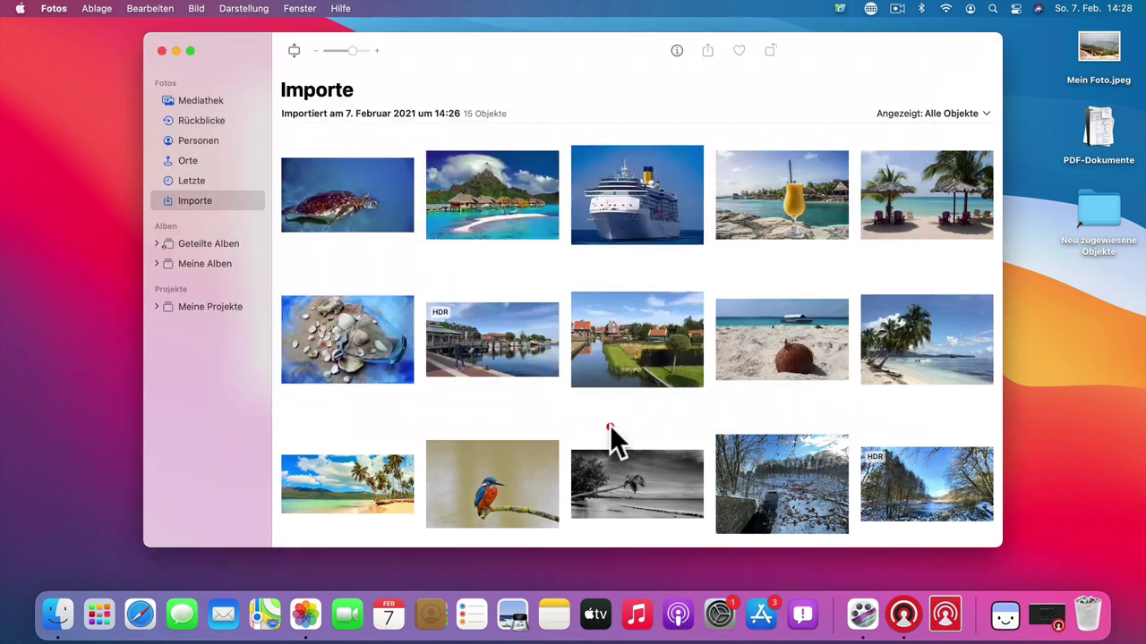
scroll(794, 328, "down", 1)
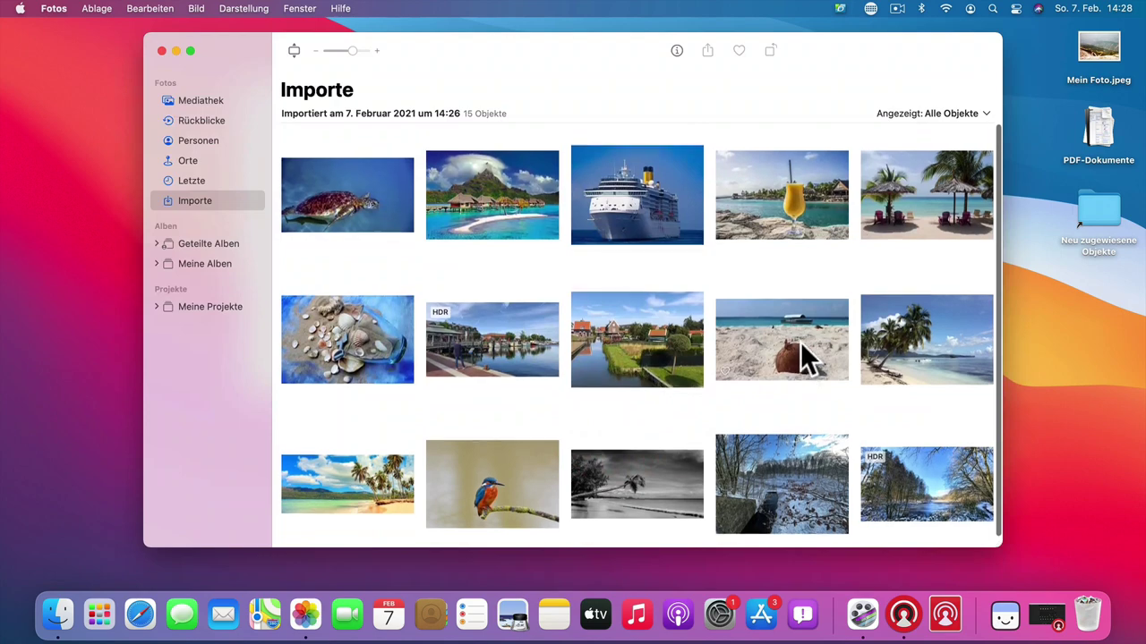